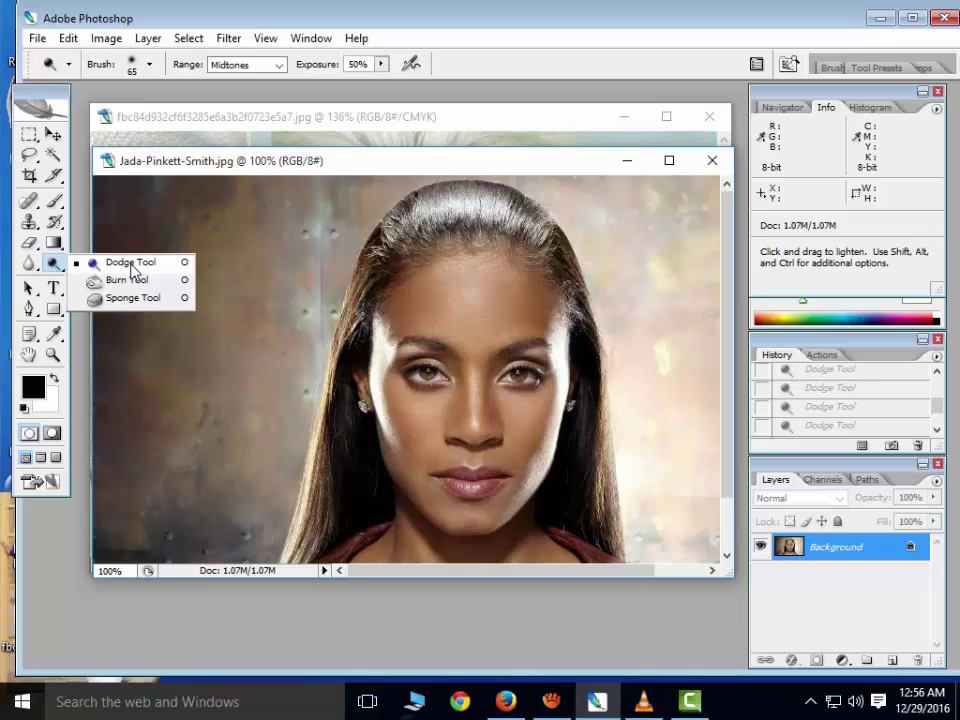
Lighten the forehead in the Jada-Pinkett-Smith.jpg portrait with strokes of the Dodge Tool.
click(131, 264)
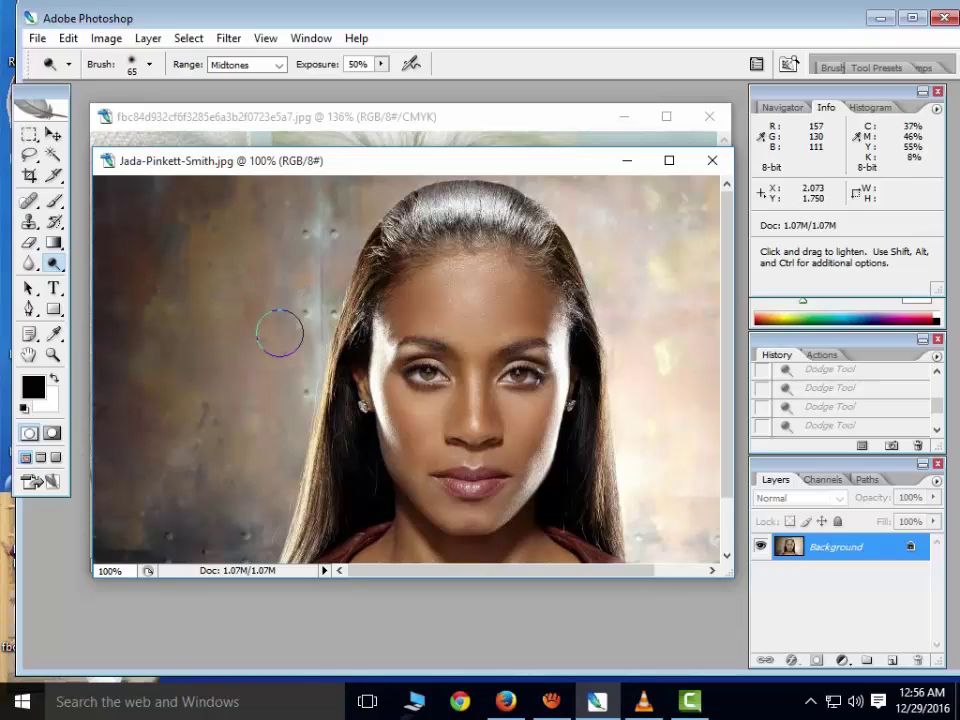
drag(300, 161, 300, 129)
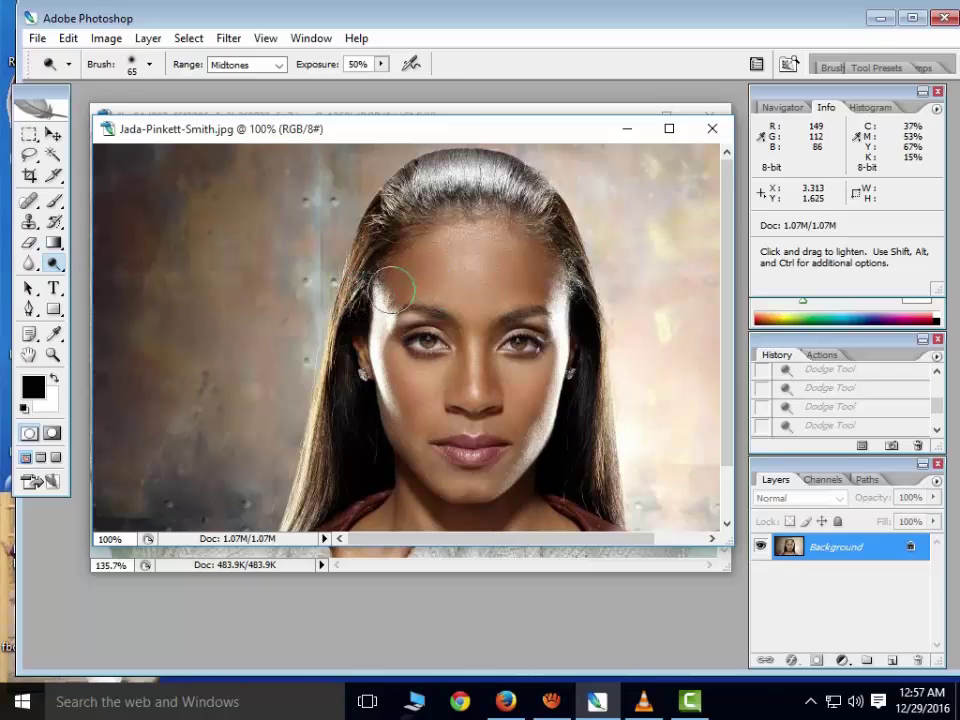
drag(400, 288, 422, 257)
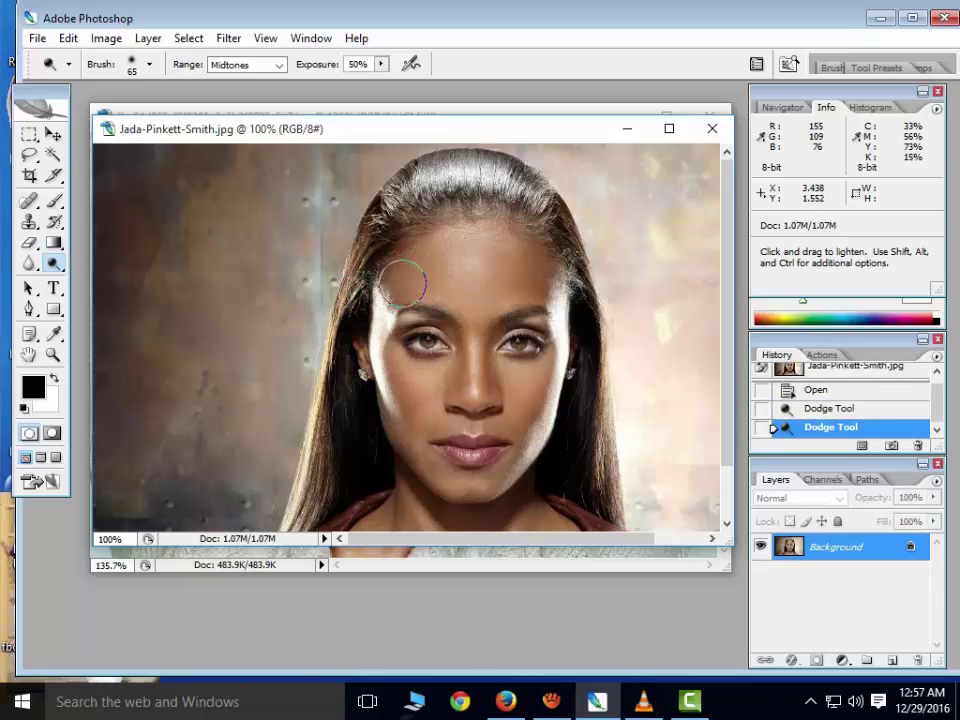
mouse_move(400, 205)
mouse_down()
mouse_move(395, 220)
mouse_move(447, 253)
mouse_up()
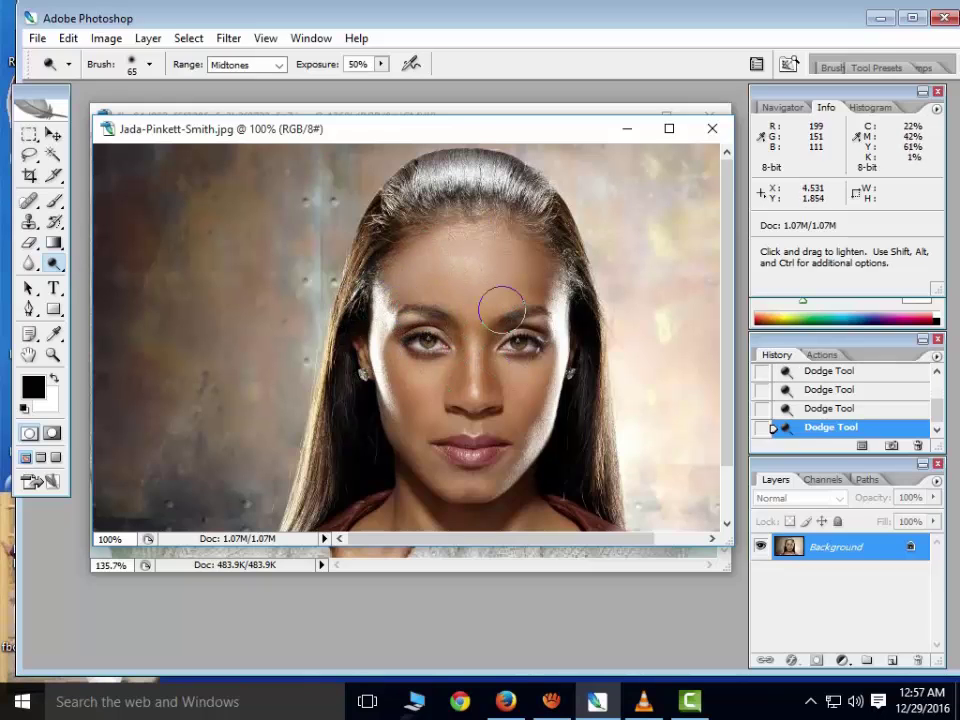
Enlarge the Dodge Tool brush to a master diameter of 88 px.
right_click(404, 316)
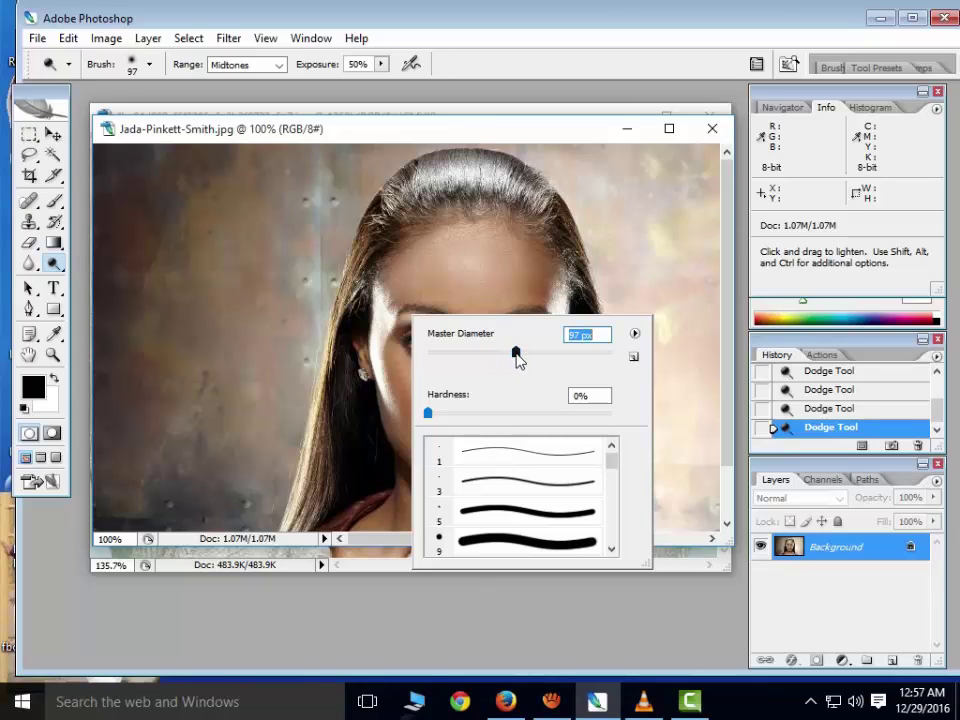
drag(516, 356, 476, 359)
drag(508, 358, 508, 358)
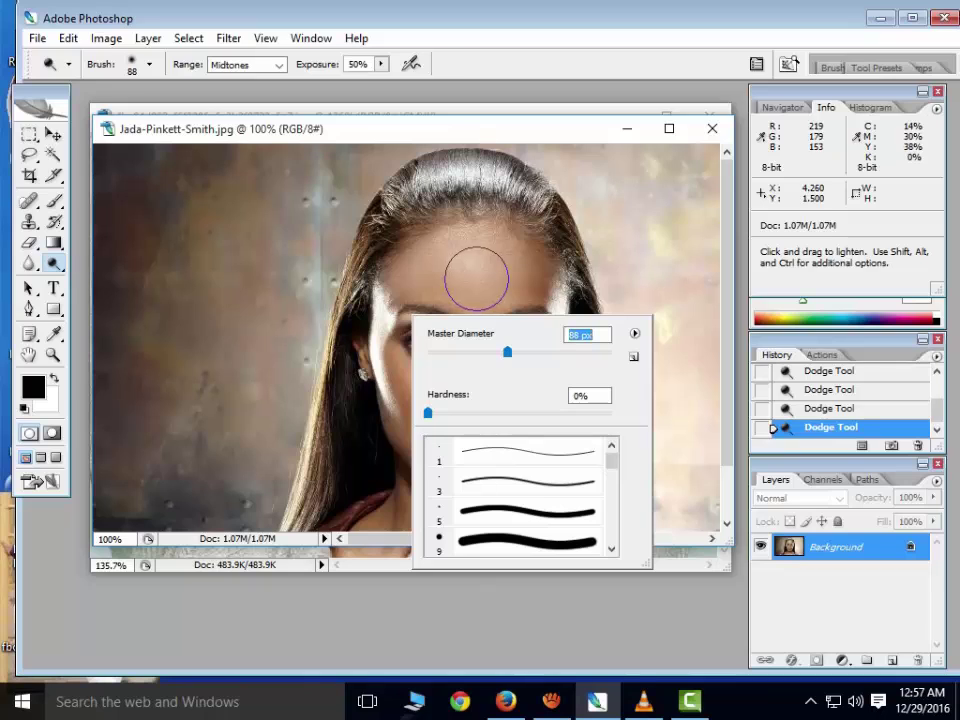
click(474, 144)
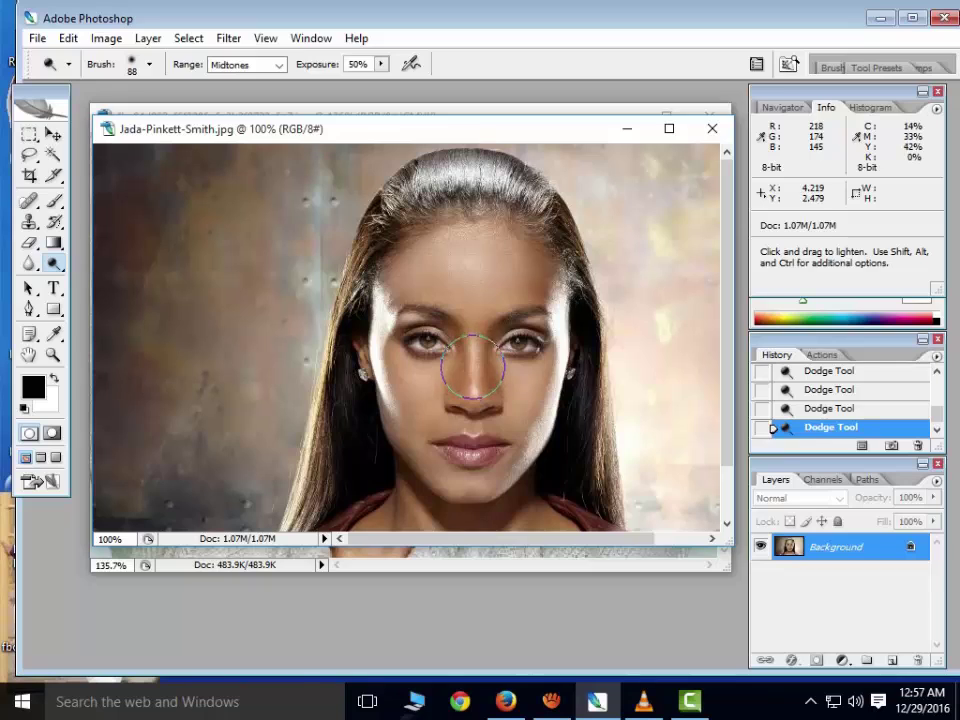
Reduce the Dodge brush to 57 px and lighten the rest of the face, the neck and the upper chest.
right_click(480, 392)
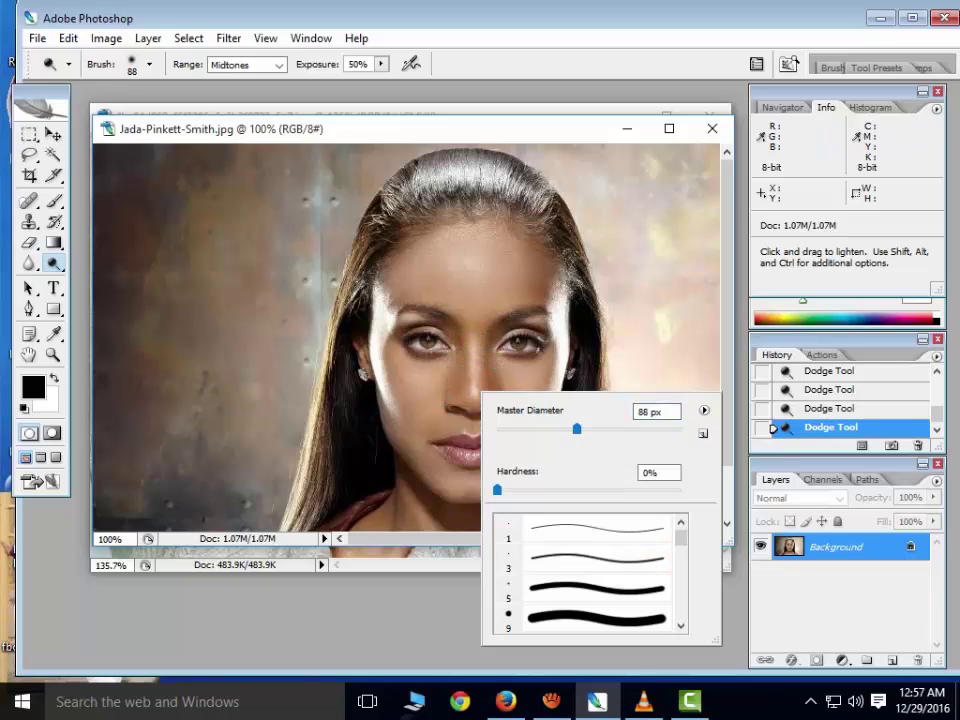
key(Return)
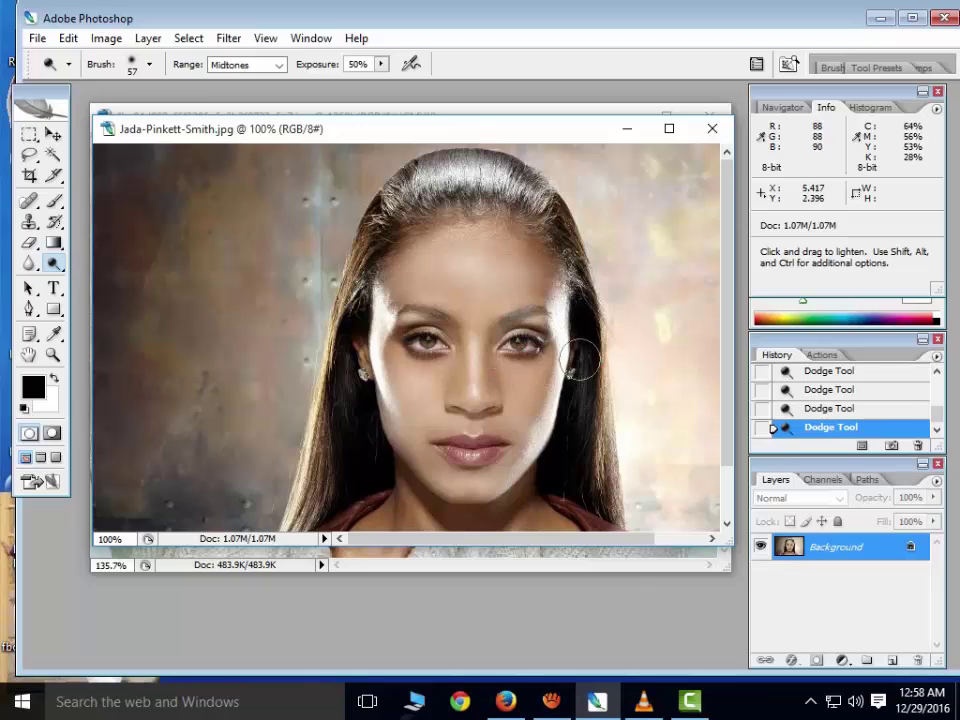
scroll(594, 484, down, 2)
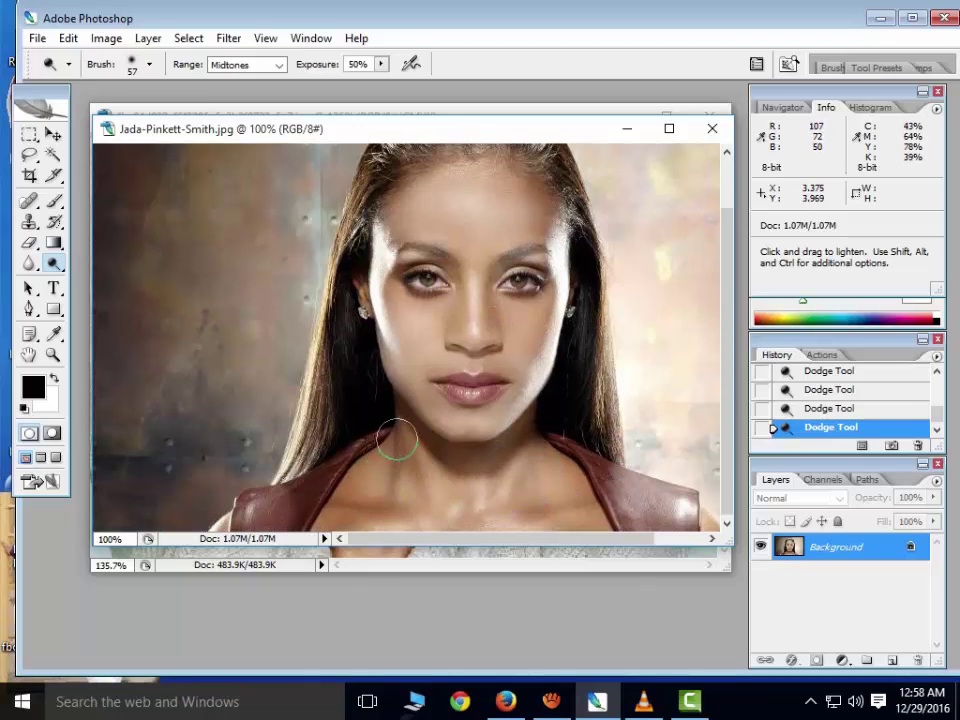
mouse_move(397, 440)
mouse_down()
mouse_move(343, 515)
mouse_move(357, 501)
mouse_move(466, 498)
mouse_move(379, 500)
mouse_move(404, 467)
mouse_move(406, 441)
mouse_move(519, 445)
mouse_move(528, 424)
mouse_move(514, 442)
mouse_move(413, 415)
mouse_move(537, 464)
mouse_move(465, 511)
mouse_move(628, 511)
mouse_move(611, 520)
mouse_move(593, 478)
mouse_move(416, 523)
mouse_move(529, 526)
mouse_move(330, 523)
mouse_move(357, 504)
mouse_move(447, 495)
mouse_move(458, 477)
mouse_move(408, 474)
mouse_move(394, 459)
mouse_move(534, 491)
mouse_up()
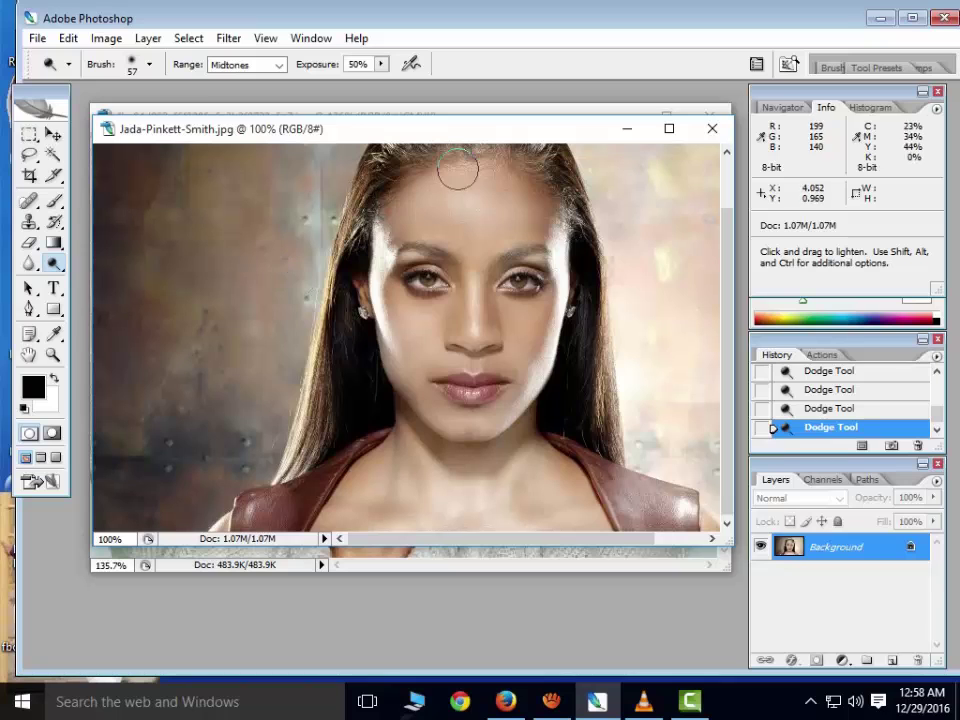
click(50, 358)
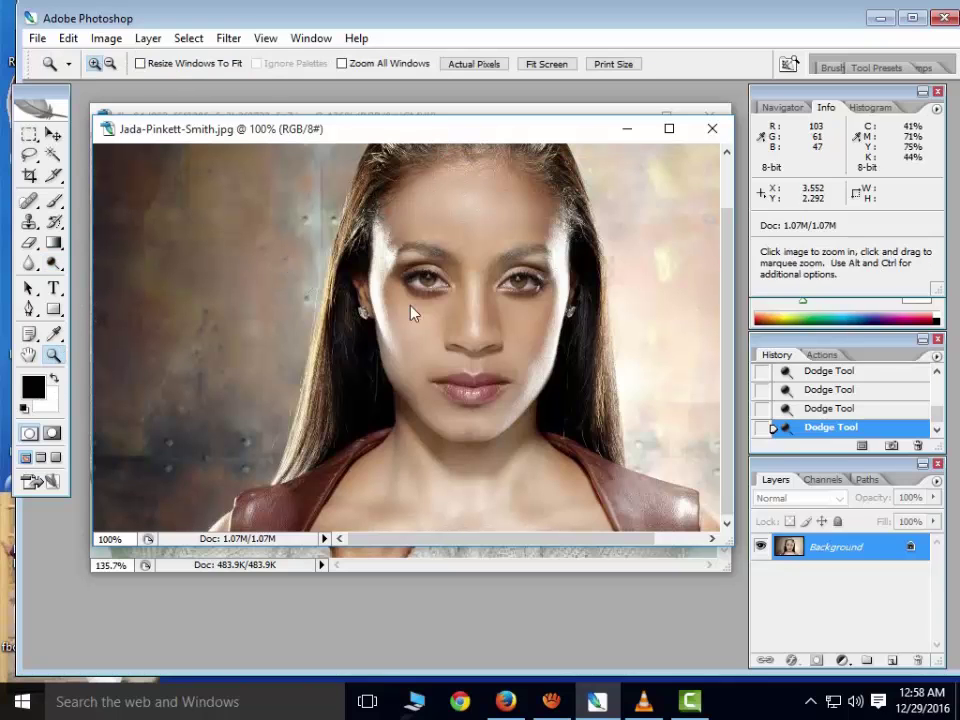
click(450, 261)
click(474, 64)
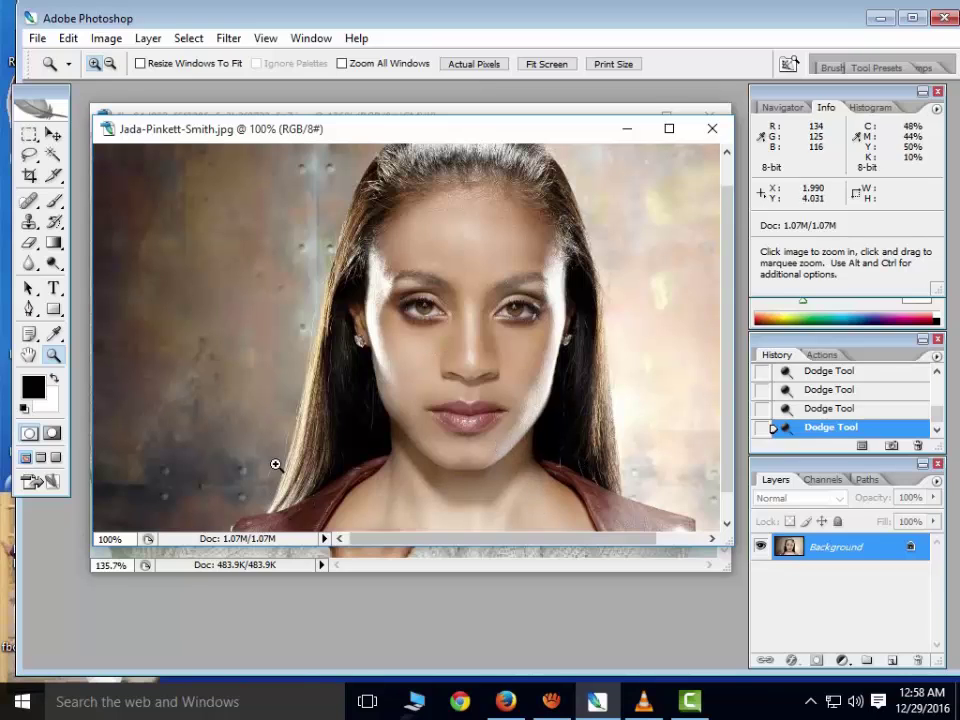
Choose the Burn Tool and bring the fbc84d932cf6f3285e6a3b2f0723e5a7.jpg portrait in front of the other image.
click(54, 264)
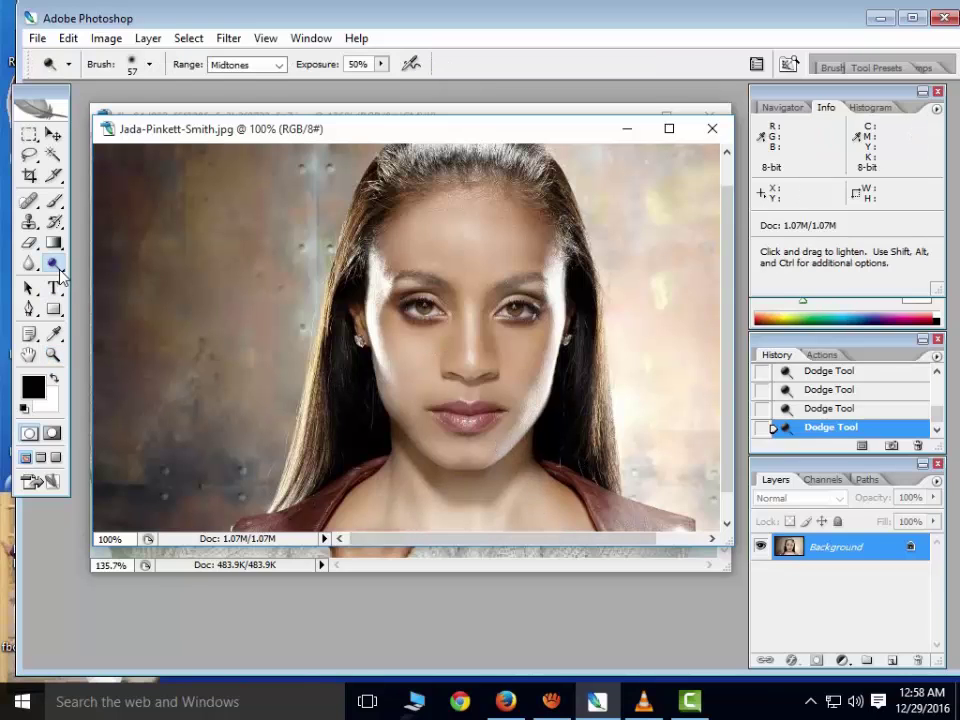
right_click(58, 268)
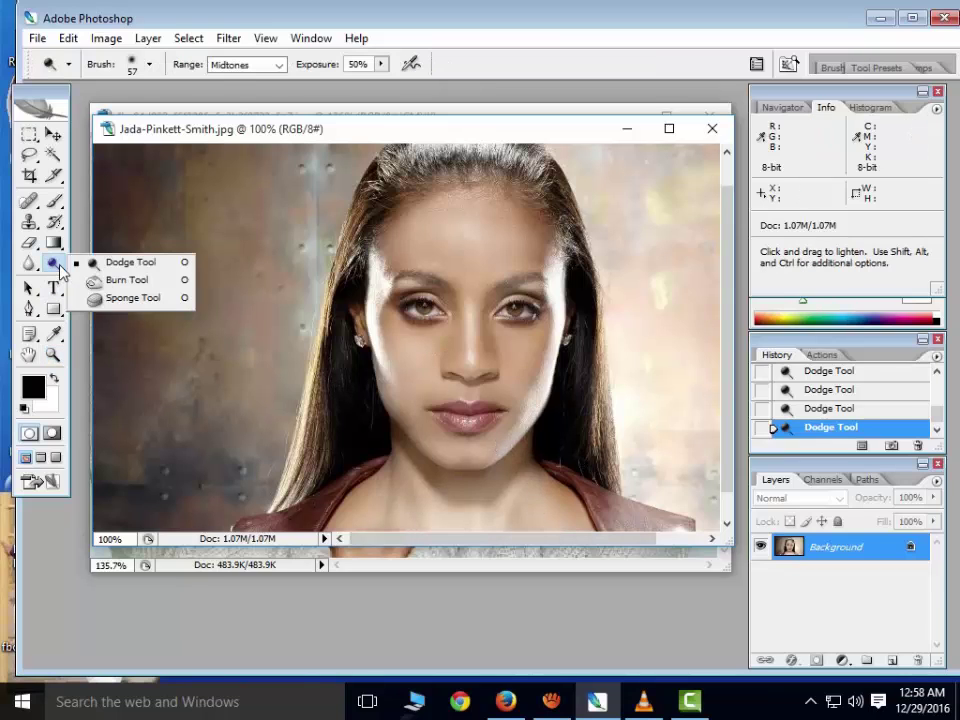
click(121, 282)
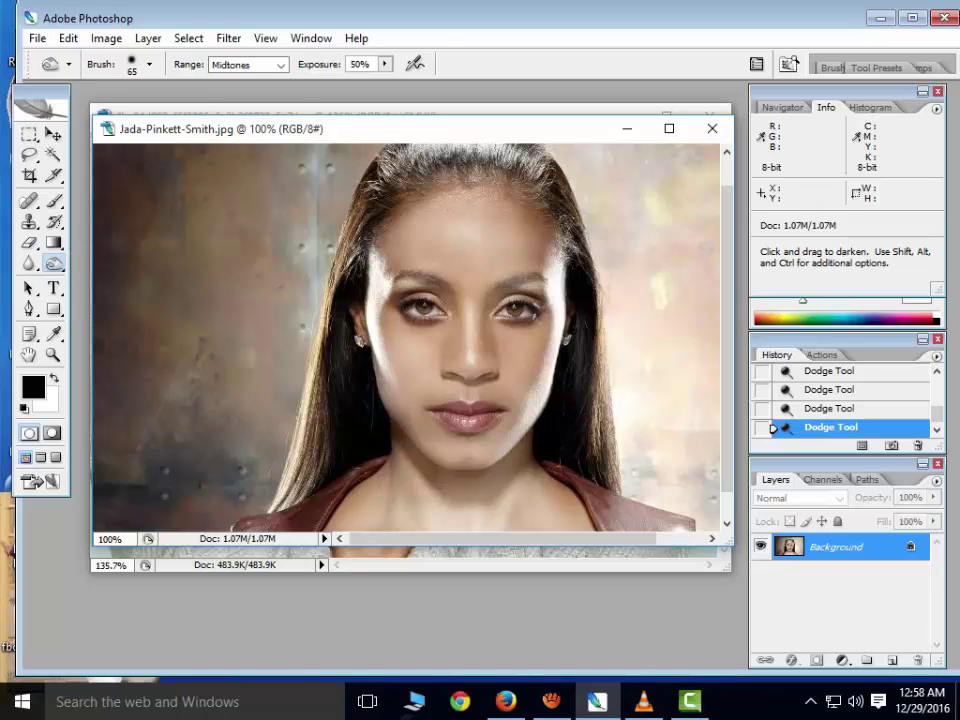
drag(281, 133, 291, 238)
click(310, 116)
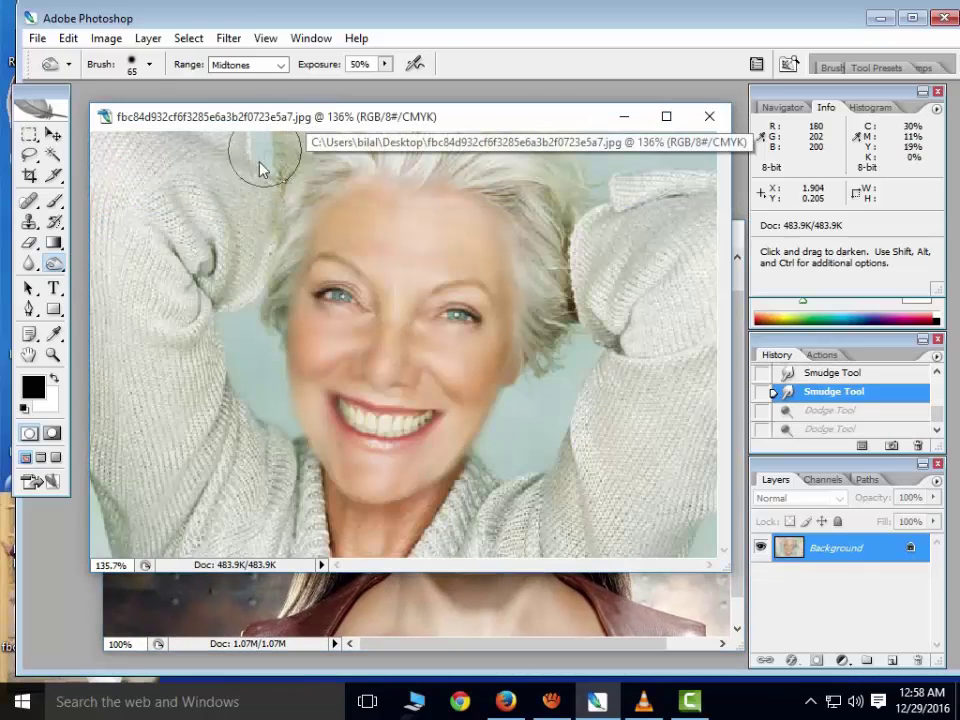
mouse_move(321, 118)
mouse_down()
mouse_move(333, 175)
mouse_move(335, 141)
mouse_up()
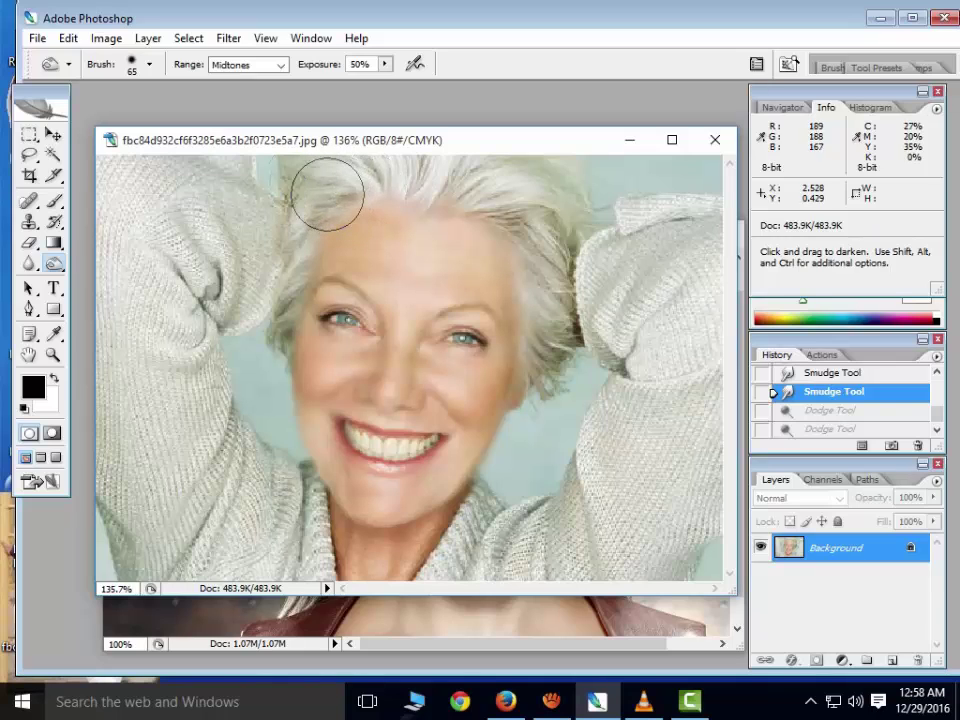
mouse_move(418, 144)
mouse_down()
mouse_move(437, 135)
mouse_move(425, 158)
mouse_up()
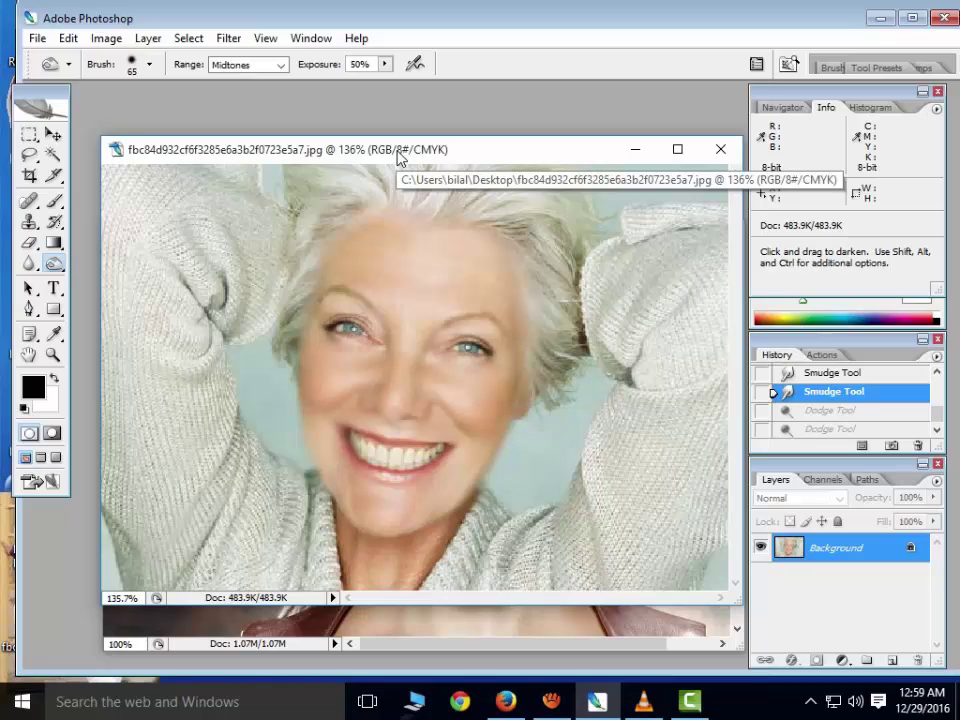
drag(370, 152, 374, 133)
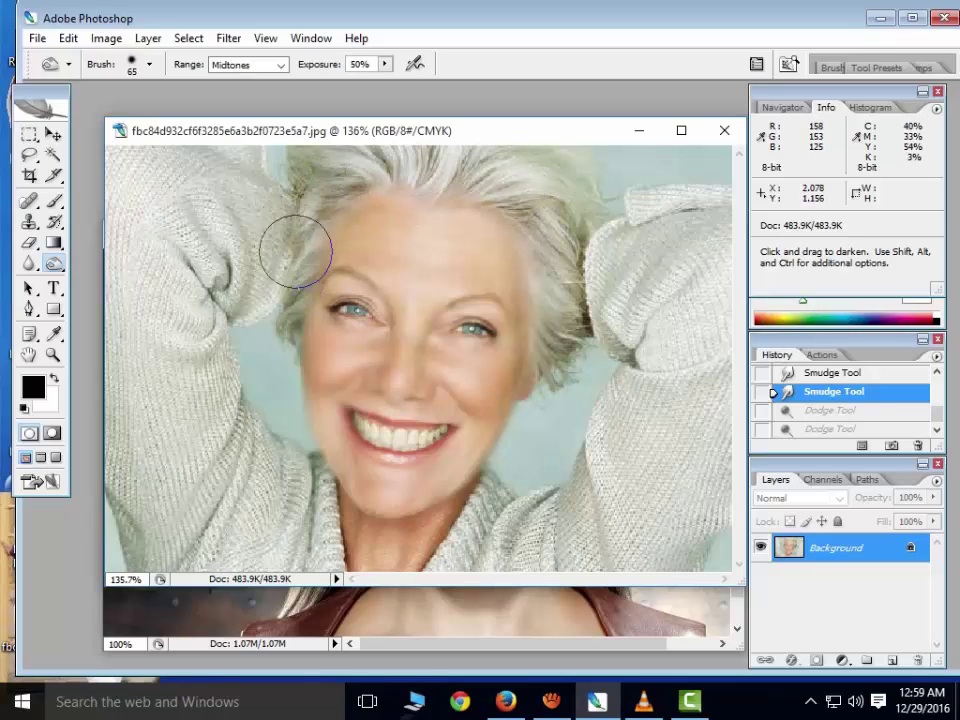
Darken the smiling woman's white hair with several Burn Tool strokes above and beside the forehead.
drag(407, 168, 422, 174)
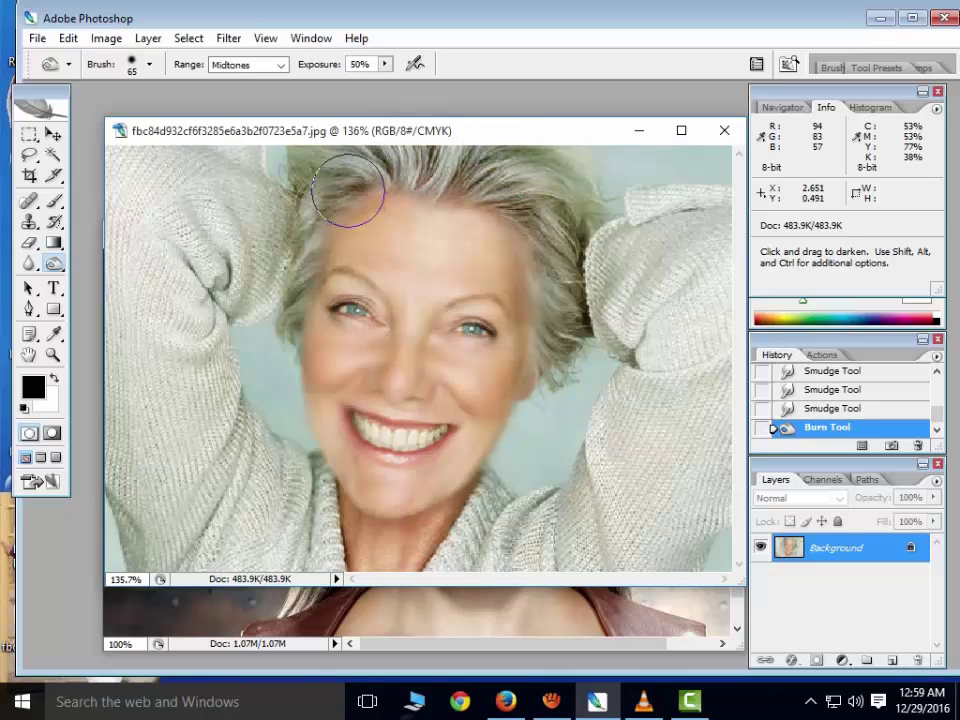
mouse_move(343, 197)
mouse_down()
mouse_move(422, 172)
mouse_move(611, 242)
mouse_move(400, 175)
mouse_up()
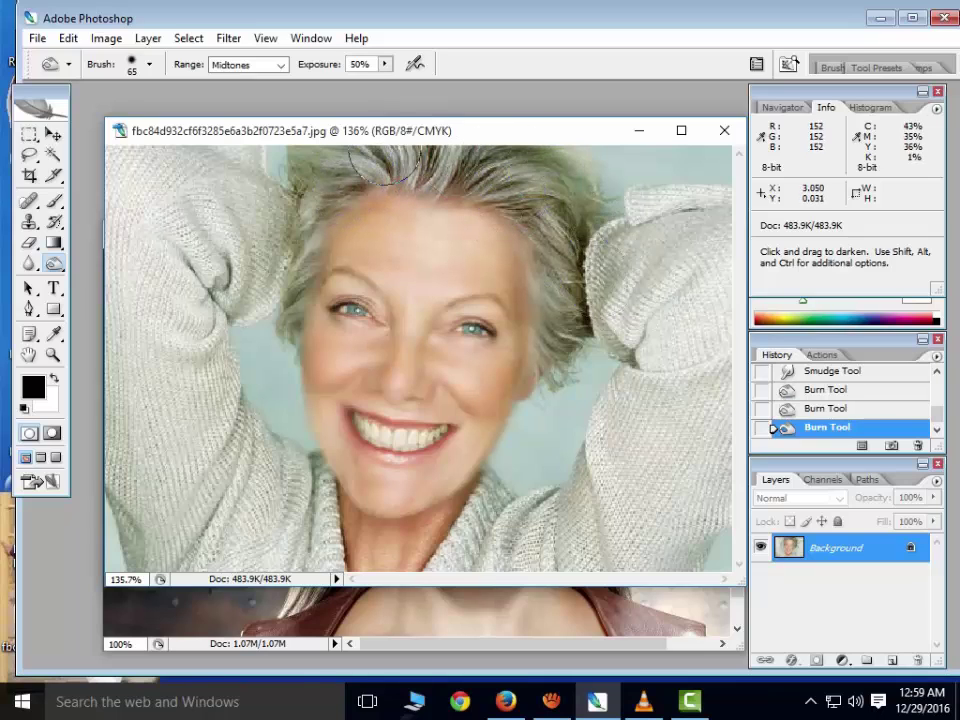
mouse_move(290, 230)
mouse_down()
mouse_move(227, 149)
mouse_move(258, 140)
mouse_up()
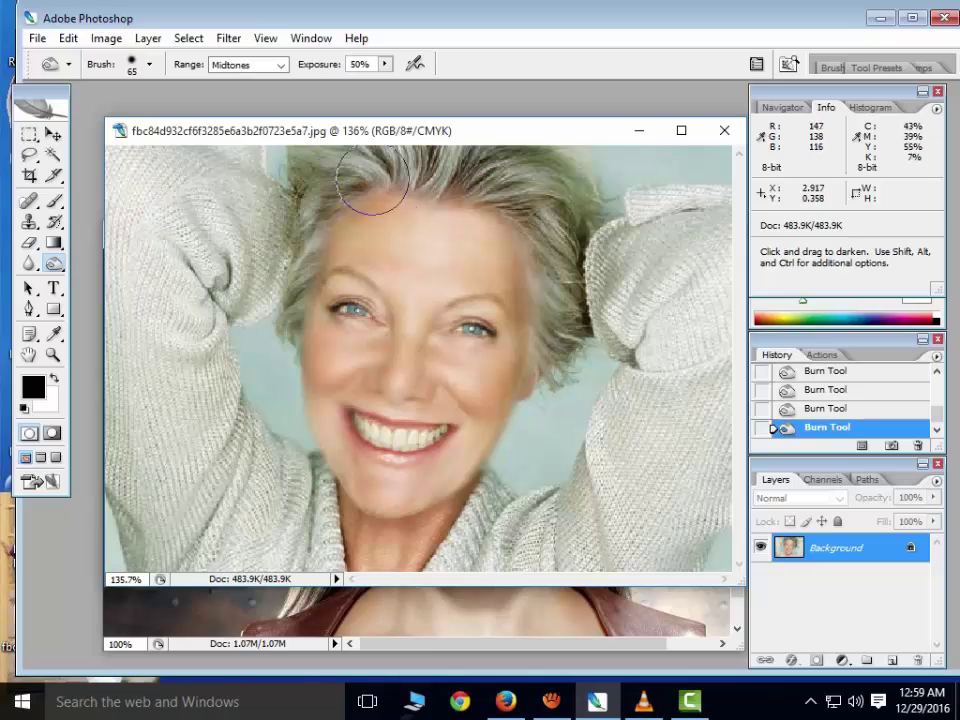
Set the Burn brush to 66 px diameter with 38% hardness and darken the hair further.
right_click(420, 251)
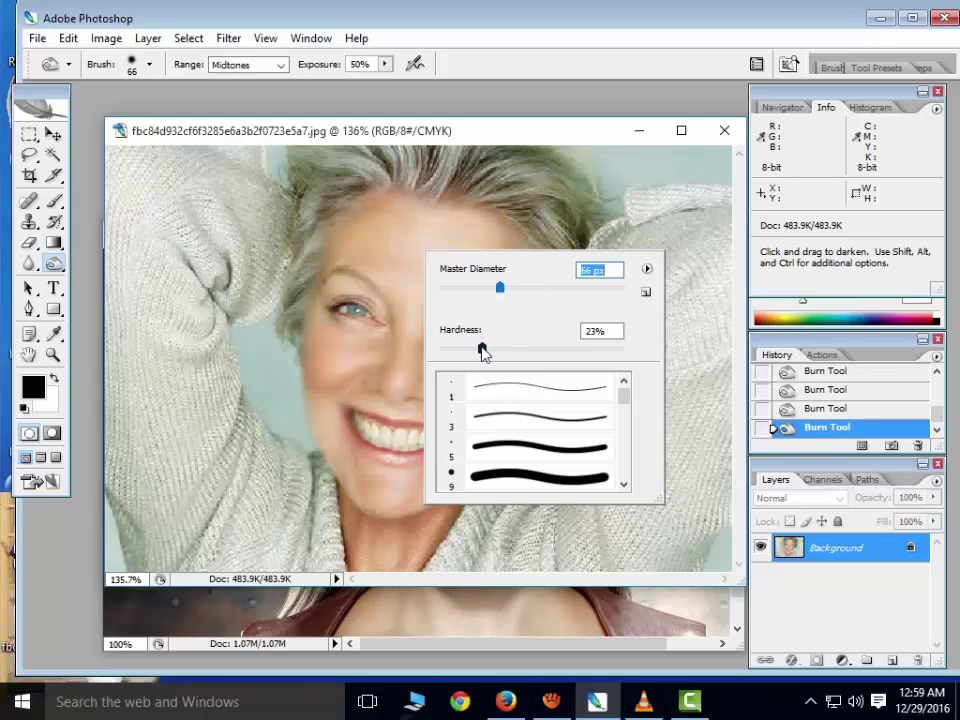
drag(503, 349, 510, 349)
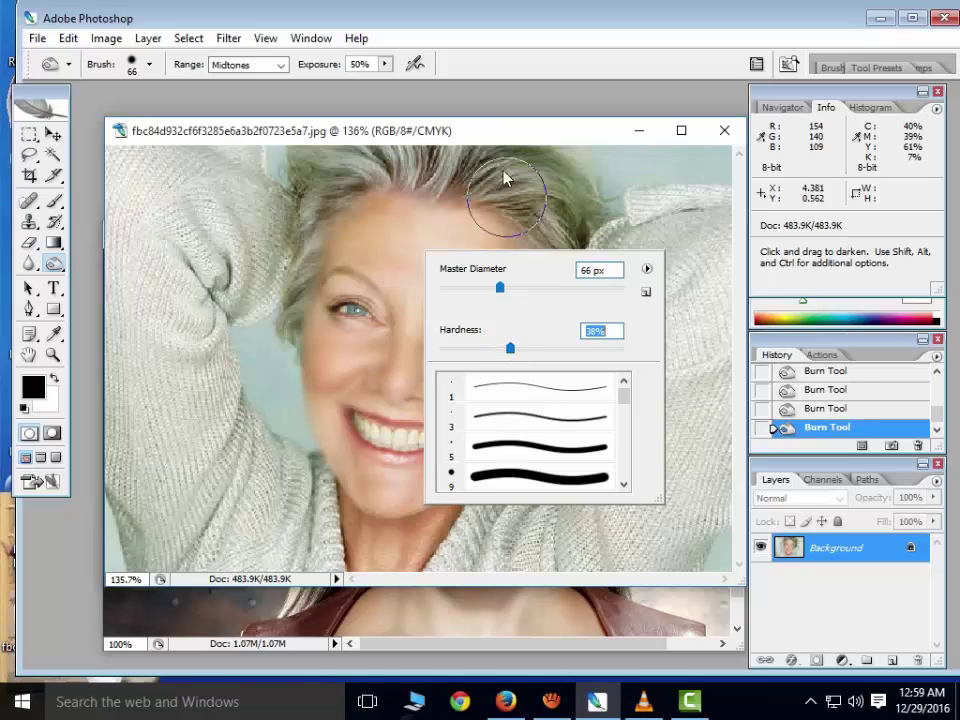
click(489, 122)
mouse_move(512, 165)
mouse_down()
mouse_move(364, 153)
mouse_move(404, 155)
mouse_move(330, 172)
mouse_move(284, 292)
mouse_move(362, 199)
mouse_move(376, 166)
mouse_move(454, 174)
mouse_move(454, 158)
mouse_move(431, 172)
mouse_move(373, 157)
mouse_move(328, 177)
mouse_move(585, 182)
mouse_move(558, 218)
mouse_move(561, 358)
mouse_move(548, 366)
mouse_move(562, 381)
mouse_move(338, 220)
mouse_move(329, 182)
mouse_move(270, 312)
mouse_up()
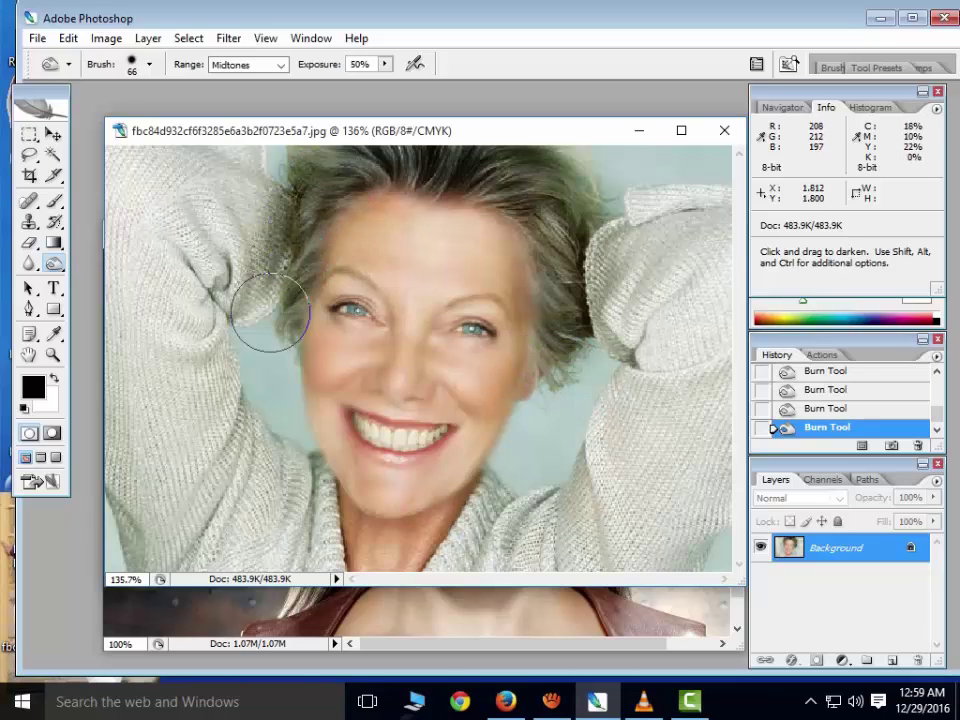
Reduce the Burn brush to 48 px and darken the remaining light hair and the skin of the face.
right_click(557, 214)
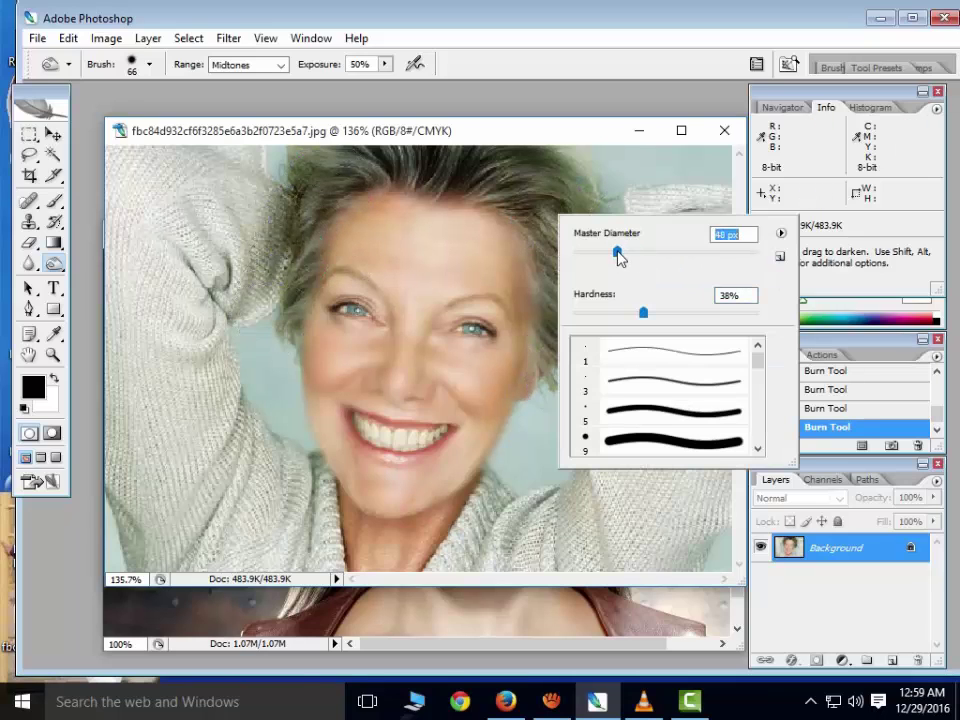
key(Return)
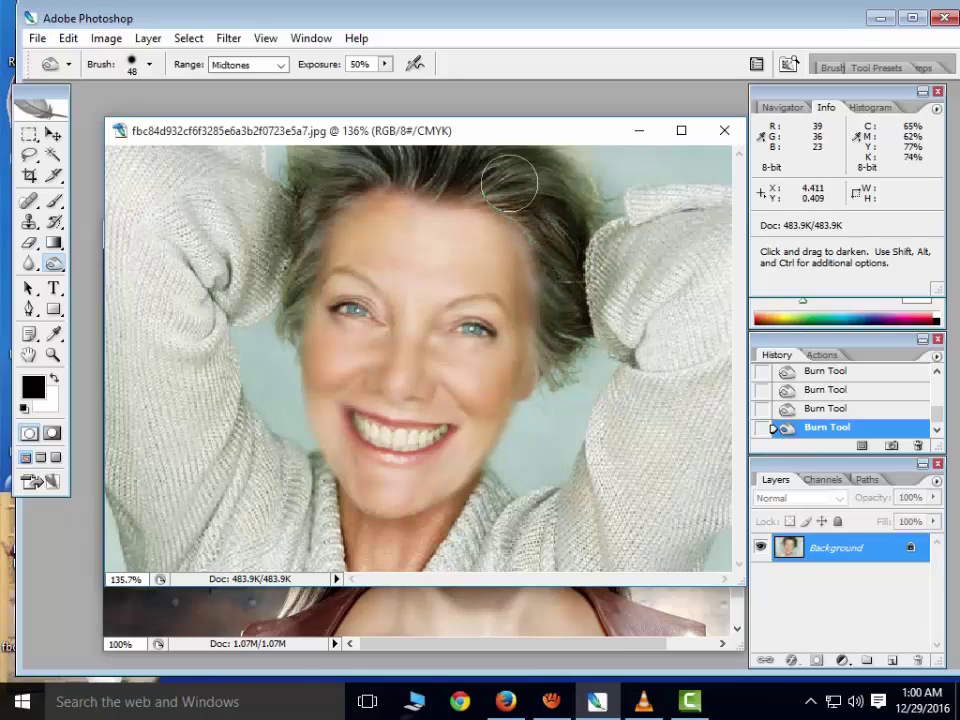
mouse_move(509, 183)
mouse_down()
mouse_move(475, 180)
mouse_move(538, 188)
mouse_move(326, 158)
mouse_move(380, 177)
mouse_move(424, 175)
mouse_move(449, 160)
mouse_move(453, 185)
mouse_move(442, 192)
mouse_move(532, 233)
mouse_move(510, 221)
mouse_move(524, 219)
mouse_move(561, 326)
mouse_move(579, 212)
mouse_move(309, 211)
mouse_move(275, 289)
mouse_move(287, 273)
mouse_move(279, 398)
mouse_move(506, 368)
mouse_move(576, 374)
mouse_move(565, 341)
mouse_move(566, 402)
mouse_move(601, 484)
mouse_move(590, 322)
mouse_move(542, 212)
mouse_move(556, 298)
mouse_move(548, 335)
mouse_move(319, 306)
mouse_move(293, 323)
mouse_move(290, 352)
mouse_move(285, 342)
mouse_move(284, 355)
mouse_move(357, 299)
mouse_move(353, 252)
mouse_move(423, 180)
mouse_move(405, 292)
mouse_move(426, 257)
mouse_move(447, 261)
mouse_move(407, 265)
mouse_move(392, 248)
mouse_move(505, 262)
mouse_move(434, 256)
mouse_move(415, 311)
mouse_move(448, 259)
mouse_move(410, 368)
mouse_move(345, 367)
mouse_move(311, 413)
mouse_move(392, 484)
mouse_move(476, 450)
mouse_move(336, 441)
mouse_move(461, 458)
mouse_move(471, 407)
mouse_up()
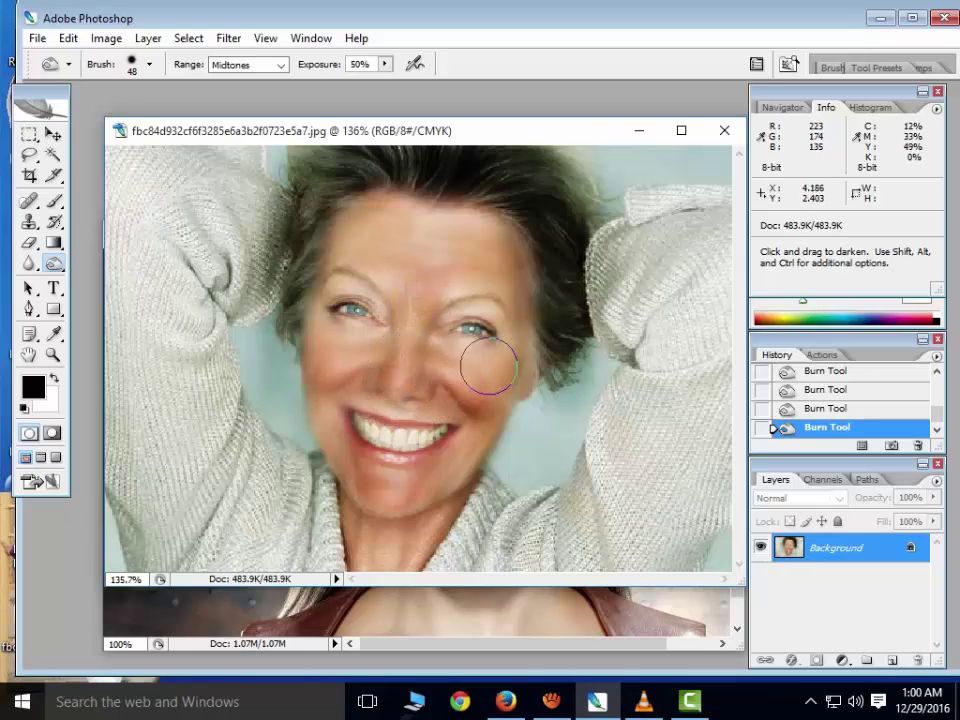
mouse_move(350, 360)
mouse_down()
mouse_move(380, 357)
mouse_move(353, 362)
mouse_move(426, 294)
mouse_move(468, 266)
mouse_move(469, 278)
mouse_move(421, 277)
mouse_move(434, 248)
mouse_move(450, 237)
mouse_move(482, 240)
mouse_move(328, 218)
mouse_move(416, 298)
mouse_move(471, 288)
mouse_move(343, 270)
mouse_move(314, 302)
mouse_move(479, 309)
mouse_move(516, 325)
mouse_move(490, 388)
mouse_move(470, 347)
mouse_move(467, 462)
mouse_move(418, 489)
mouse_move(461, 428)
mouse_move(459, 379)
mouse_move(437, 354)
mouse_move(466, 359)
mouse_move(476, 320)
mouse_move(426, 328)
mouse_move(505, 322)
mouse_move(306, 305)
mouse_move(430, 313)
mouse_move(447, 465)
mouse_move(406, 478)
mouse_move(337, 469)
mouse_move(321, 427)
mouse_move(445, 396)
mouse_move(335, 333)
mouse_move(480, 285)
mouse_move(520, 398)
mouse_move(458, 260)
mouse_move(385, 250)
mouse_move(460, 223)
mouse_move(488, 258)
mouse_move(384, 248)
mouse_move(490, 360)
mouse_move(383, 302)
mouse_move(391, 333)
mouse_move(483, 373)
mouse_move(495, 297)
mouse_move(503, 299)
mouse_move(442, 305)
mouse_move(418, 349)
mouse_move(385, 330)
mouse_up()
Enlarge the Burn brush to 771 px and darken the whole portrait with repeated applications centred on the forehead.
right_click(400, 322)
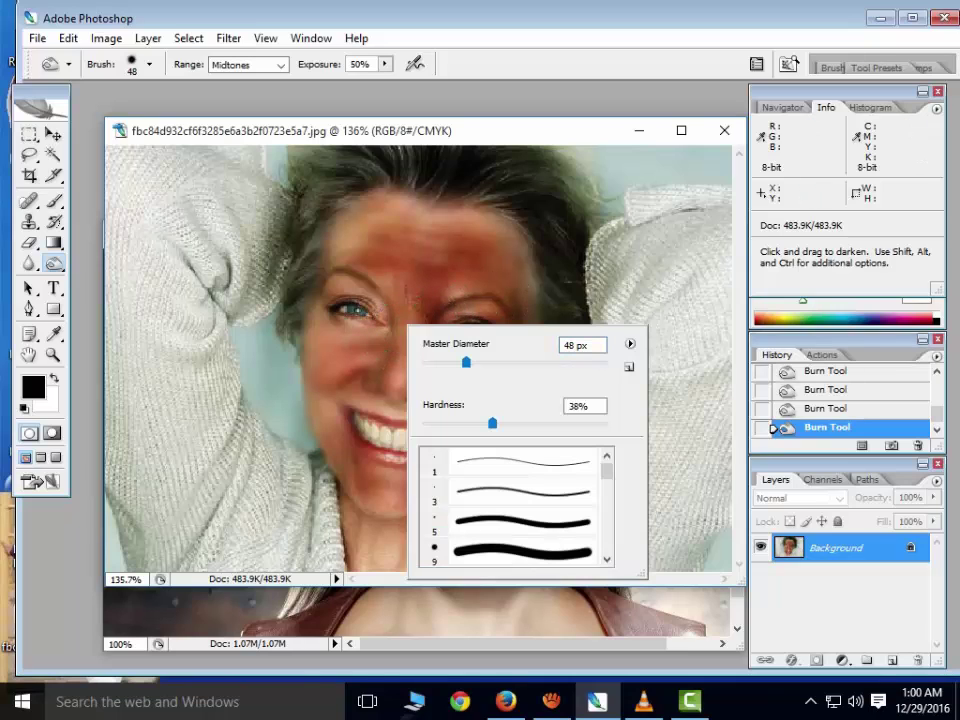
drag(489, 373, 504, 372)
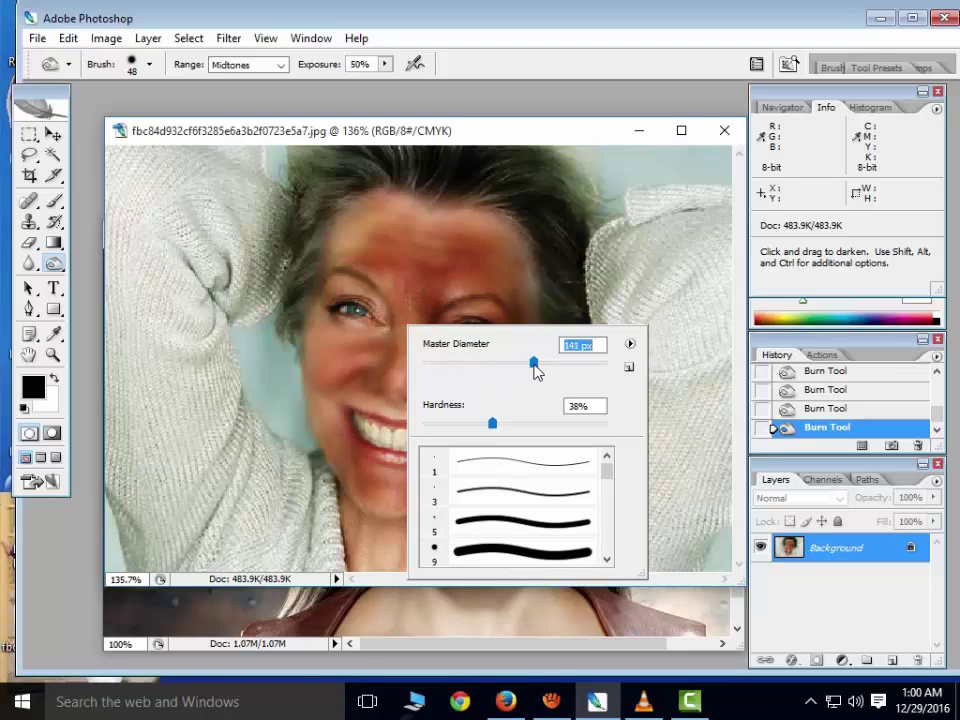
click(458, 133)
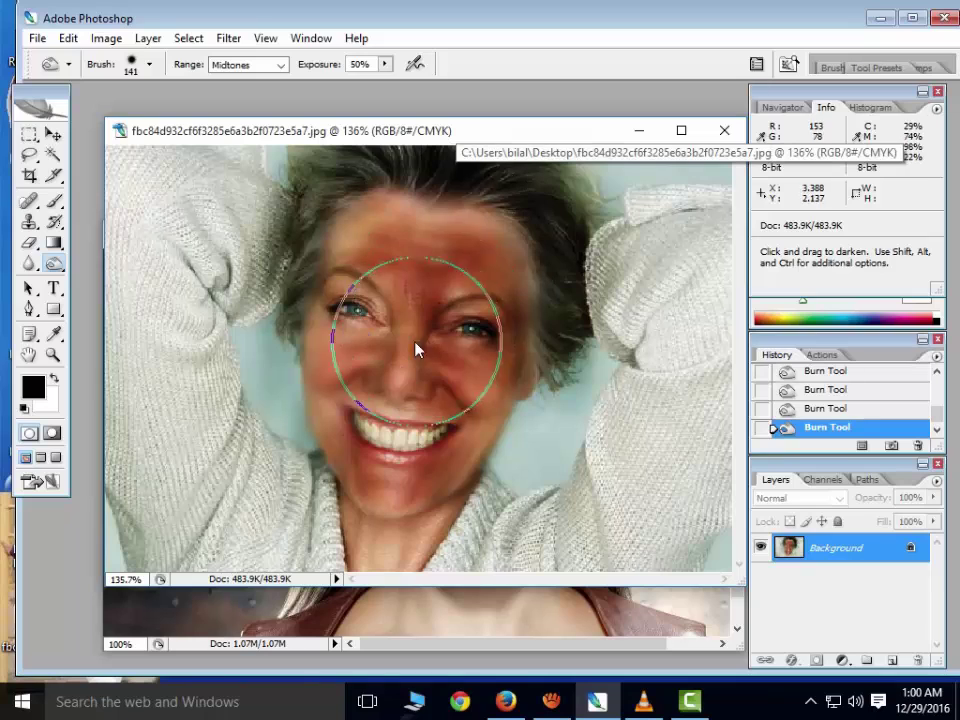
right_click(411, 292)
drag(546, 332, 577, 334)
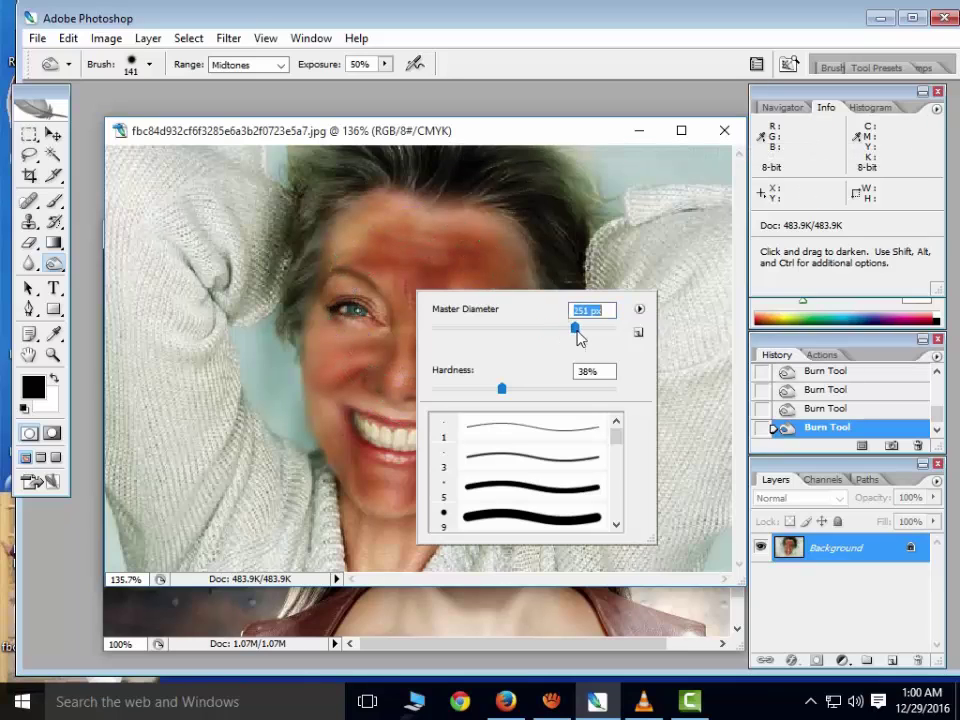
click(450, 140)
click(437, 253)
click(436, 245)
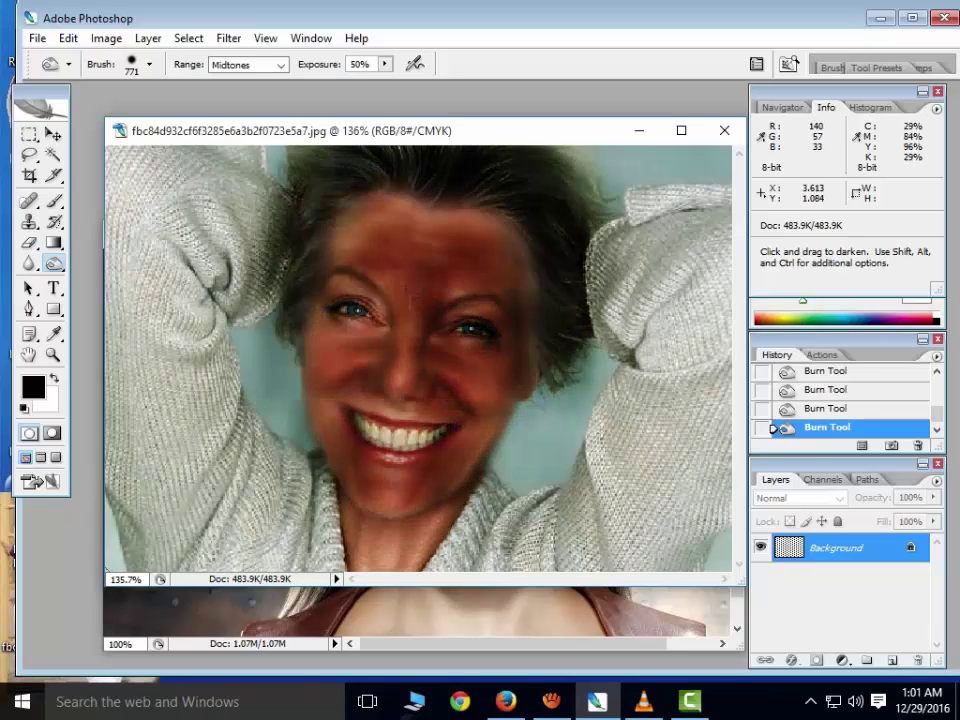
click(436, 245)
click(436, 245)
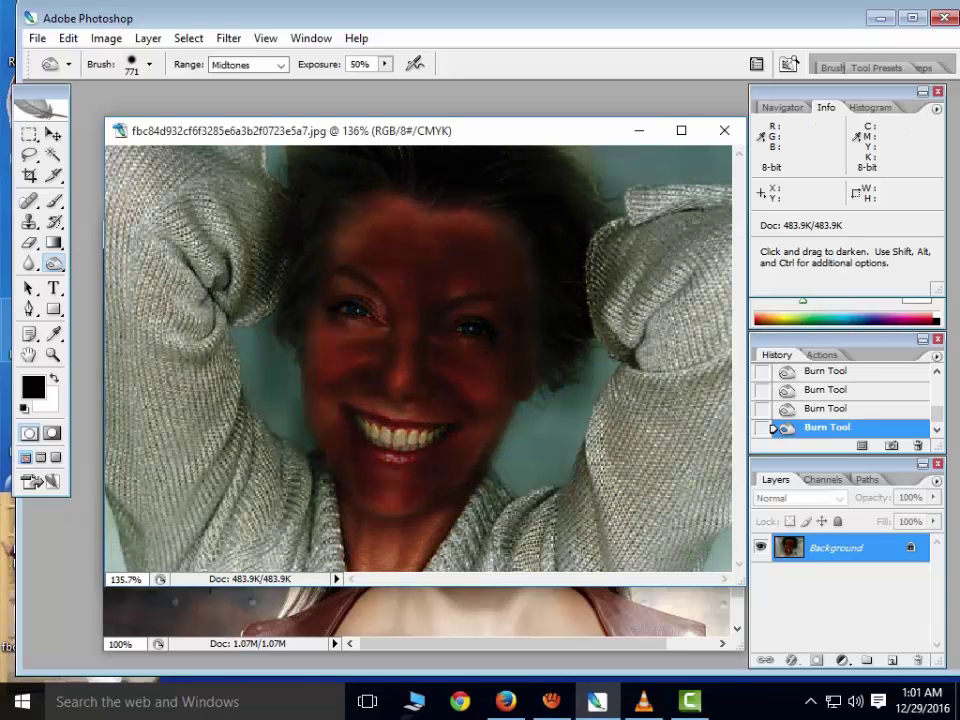
Desaturate the smiling woman's darkened face with the Sponge Tool in Desaturate mode, using a 65 px brush at 50% flow.
click(57, 266)
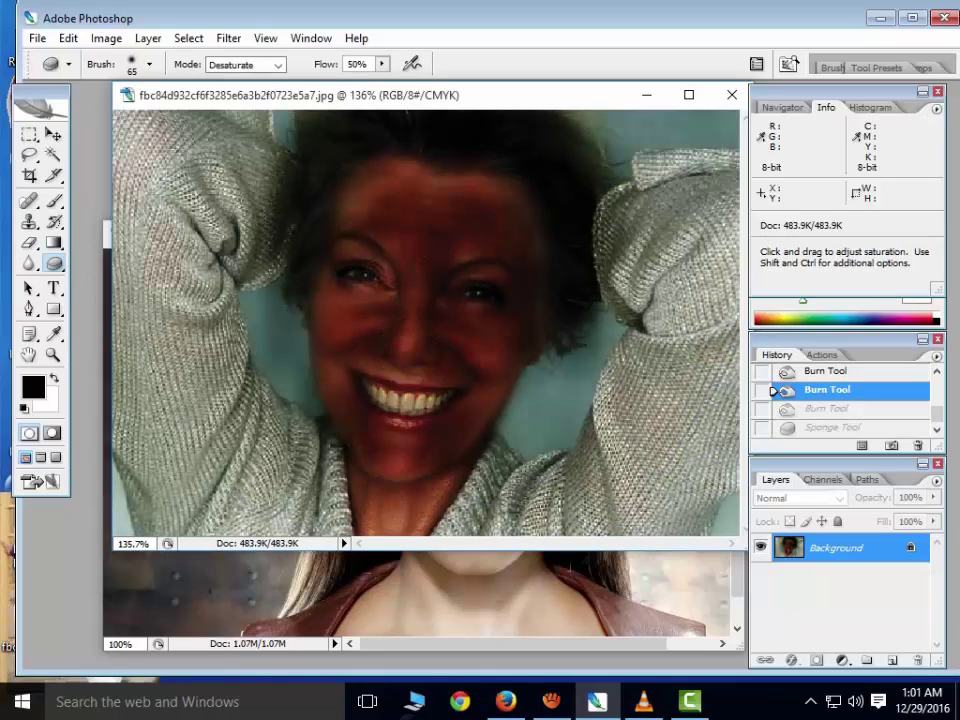
click(60, 266)
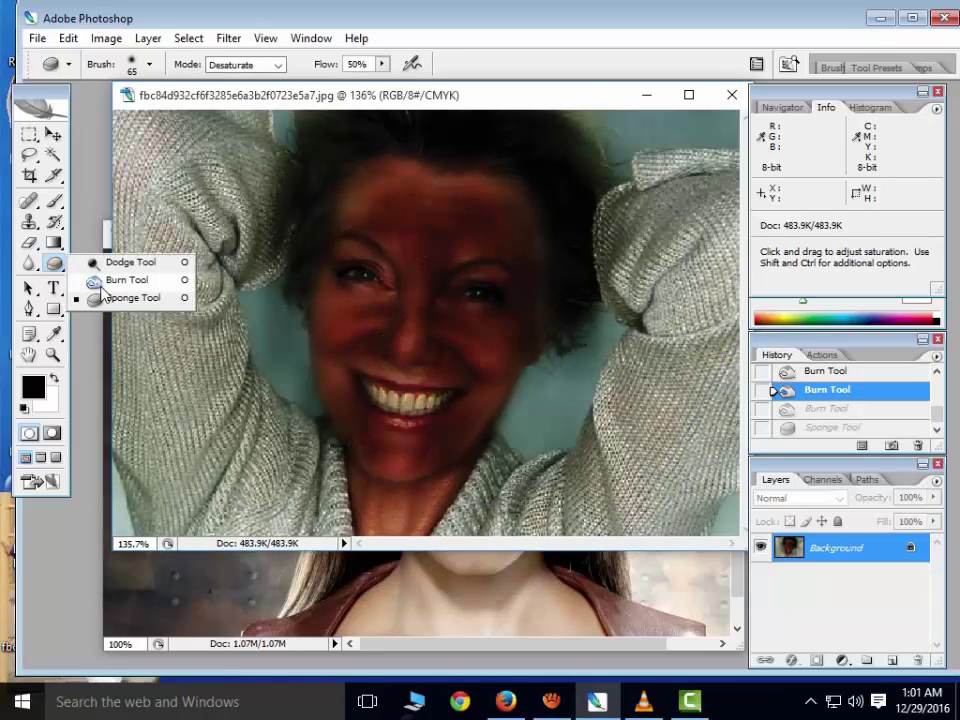
click(168, 300)
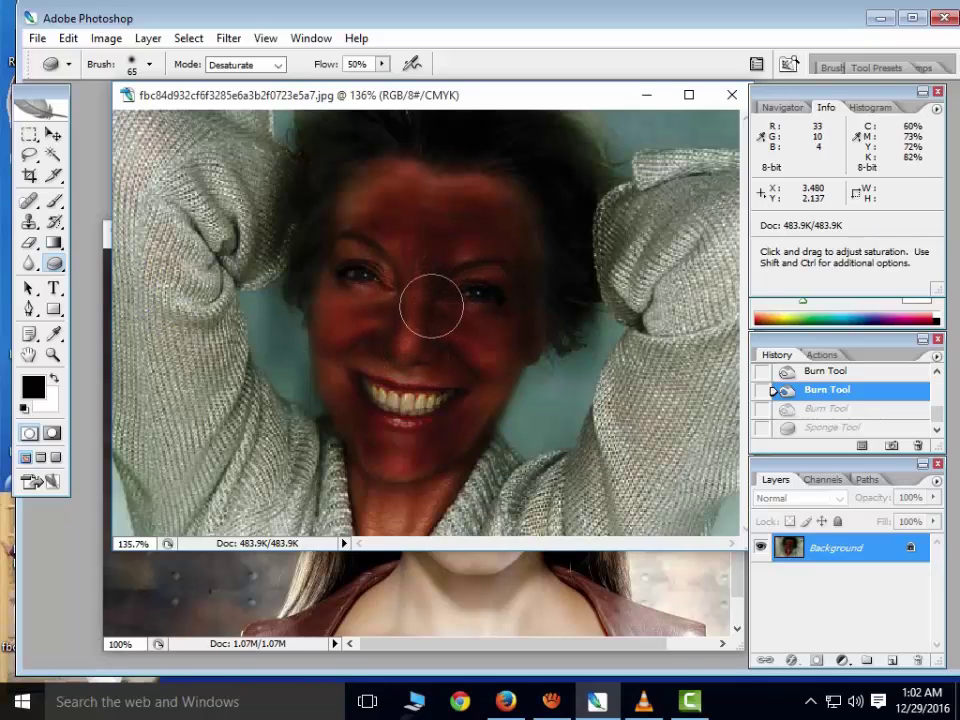
click(54, 263)
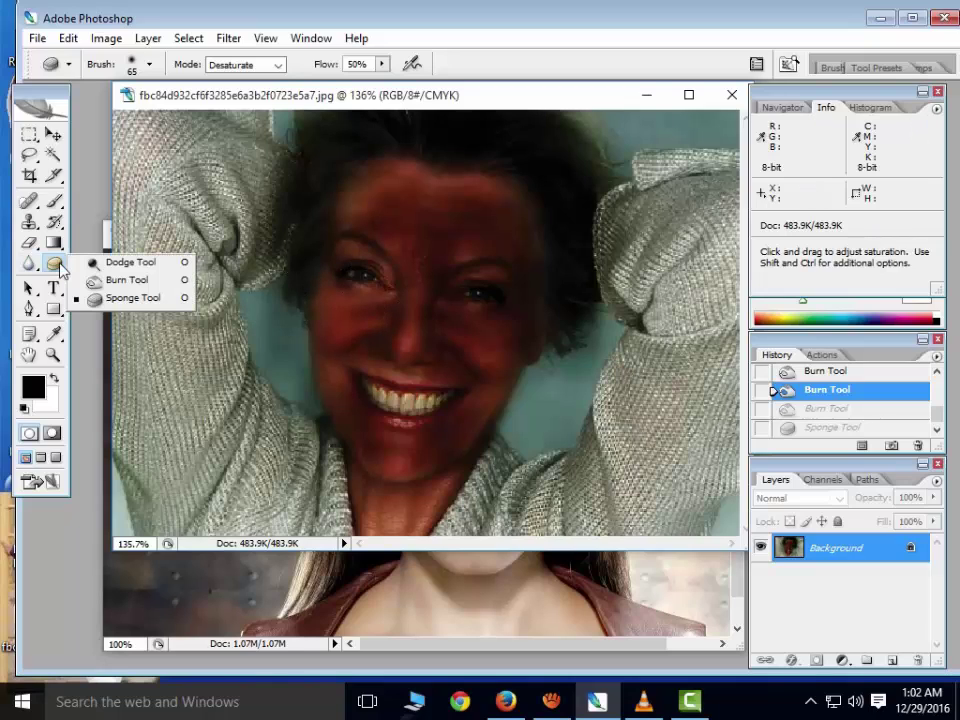
click(364, 184)
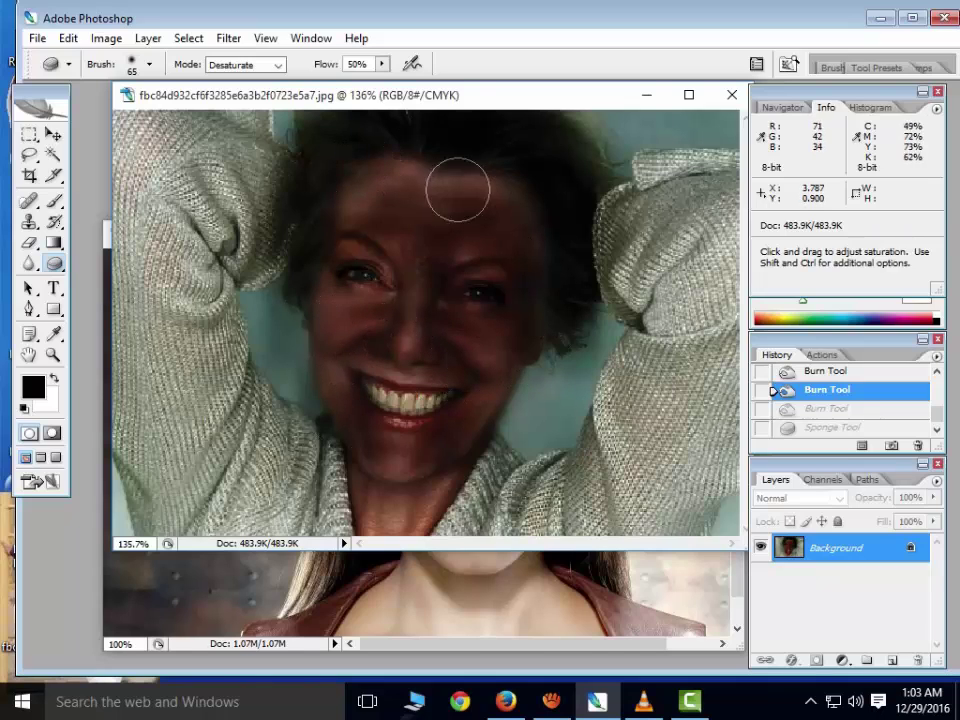
key(ctrl+shift+z)
key(ctrl+shift+z)
Bring the Jada-Pinkett-Smith.jpg portrait to the front, move its window higher and desaturate the face with the Sponge Tool.
click(214, 592)
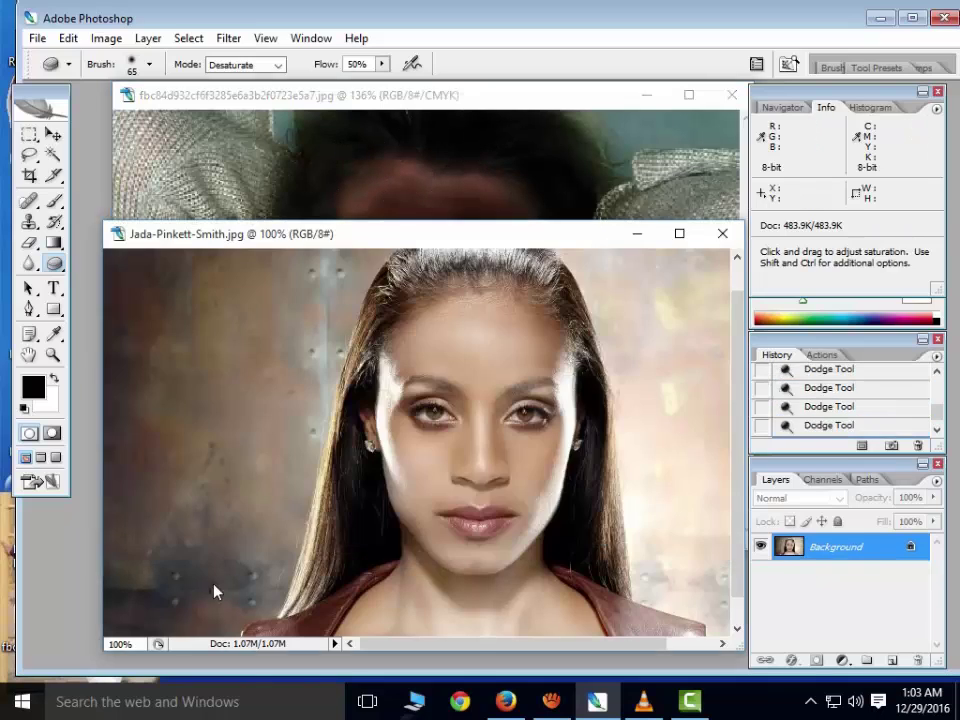
drag(456, 236, 456, 143)
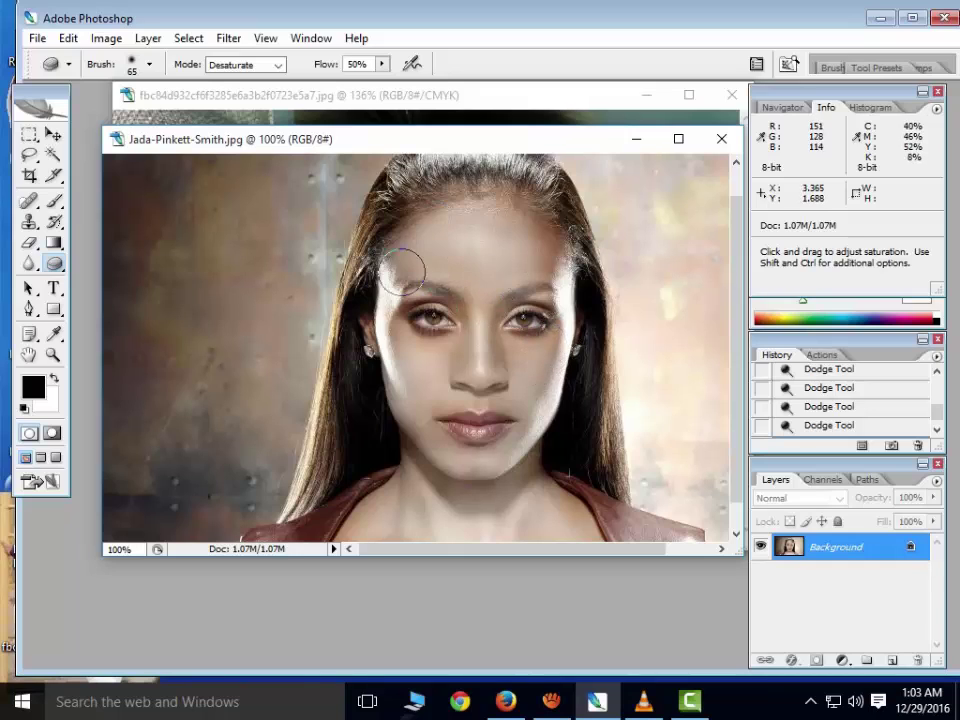
drag(398, 258, 414, 251)
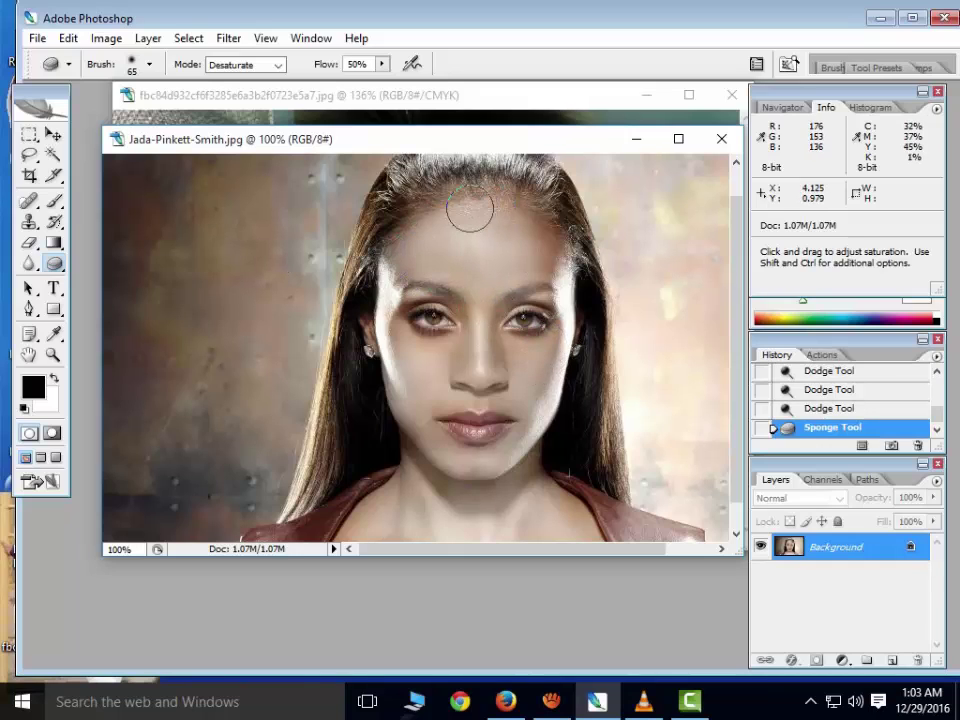